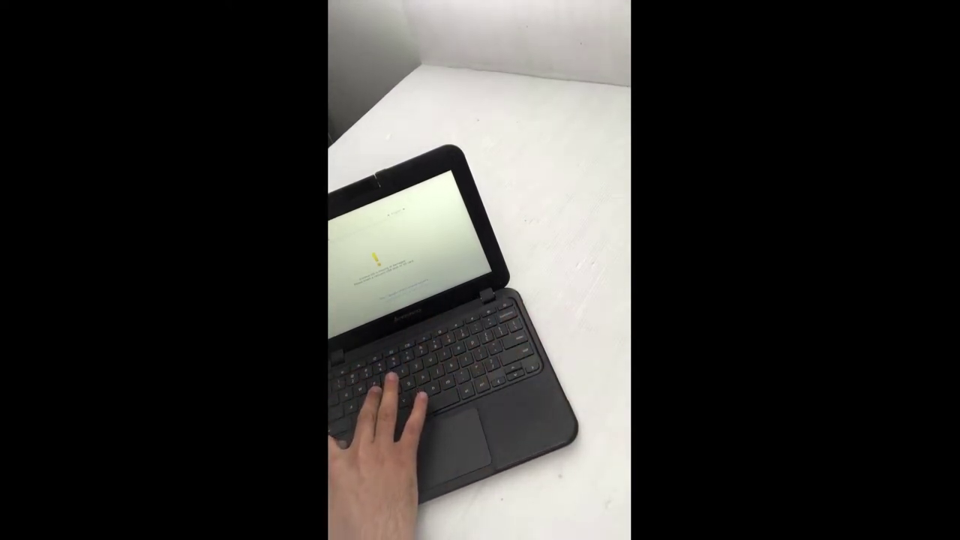
key(ctrl+d)
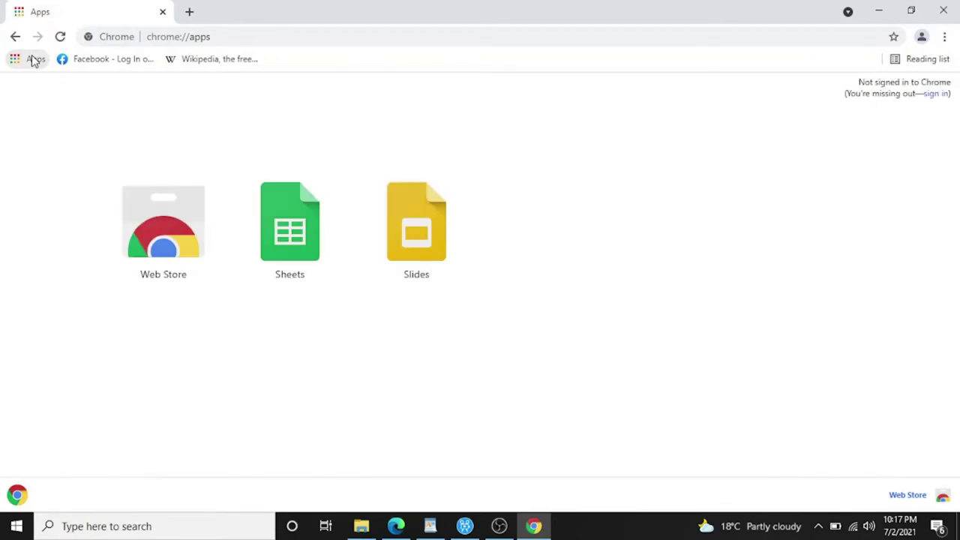
Search the Chrome Web Store for "recovery utility" and open the Chromebook Recovery Utility page
click(143, 252)
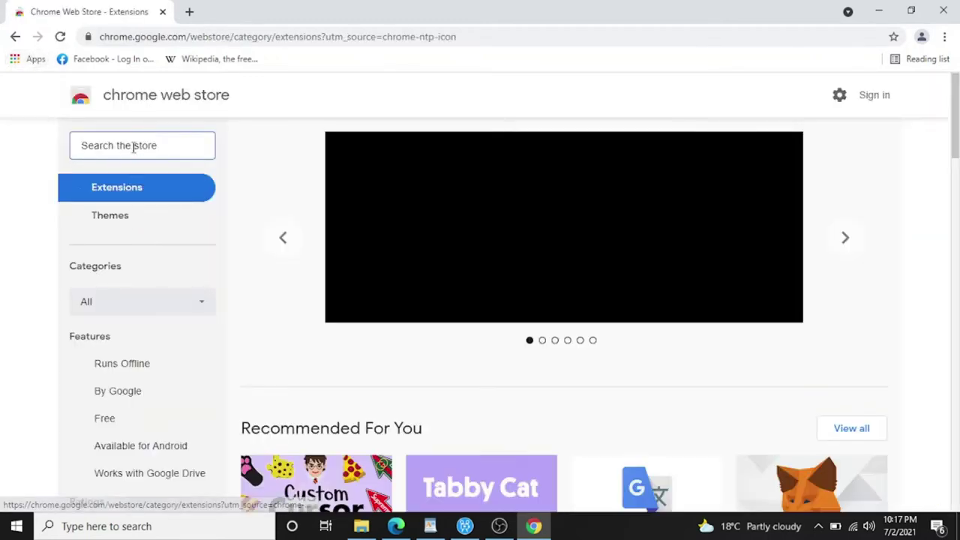
click(135, 151)
text(recov)
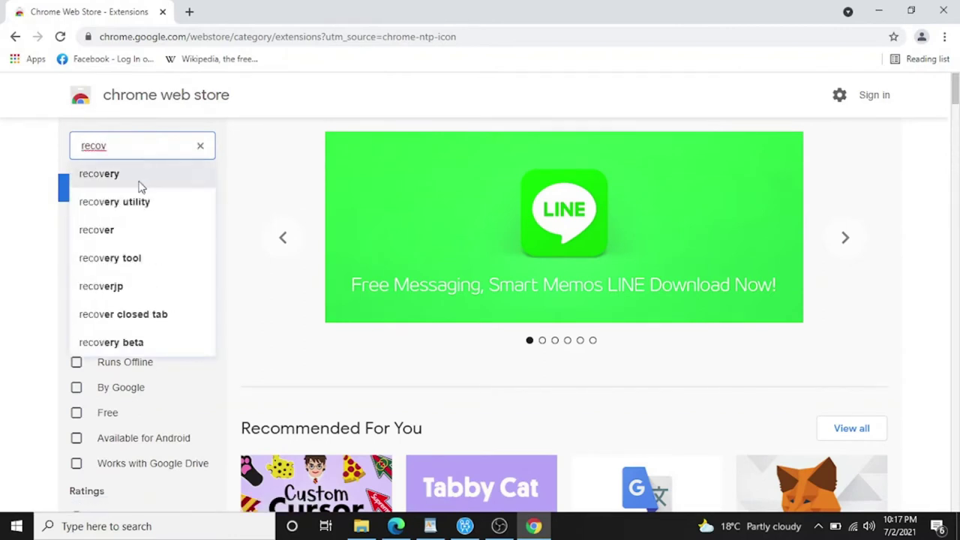
click(140, 203)
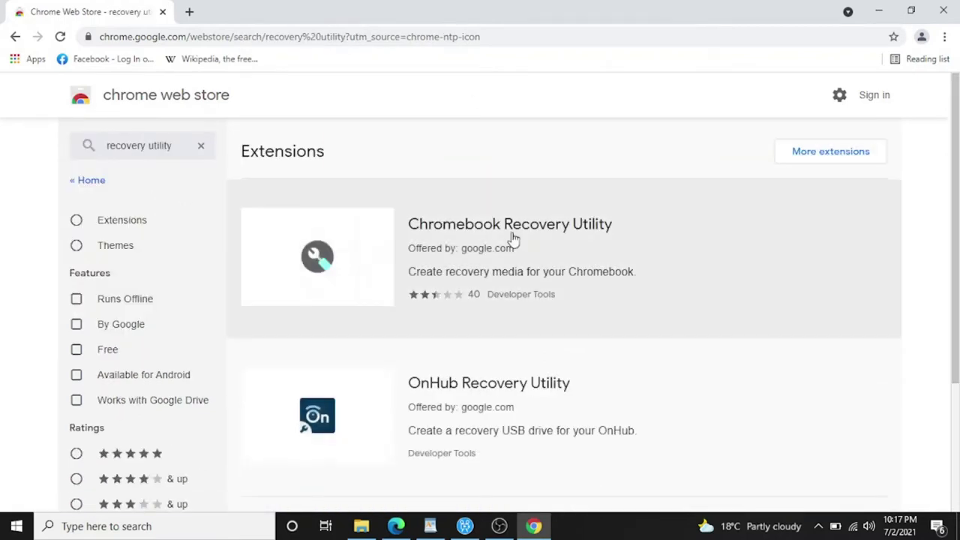
click(503, 228)
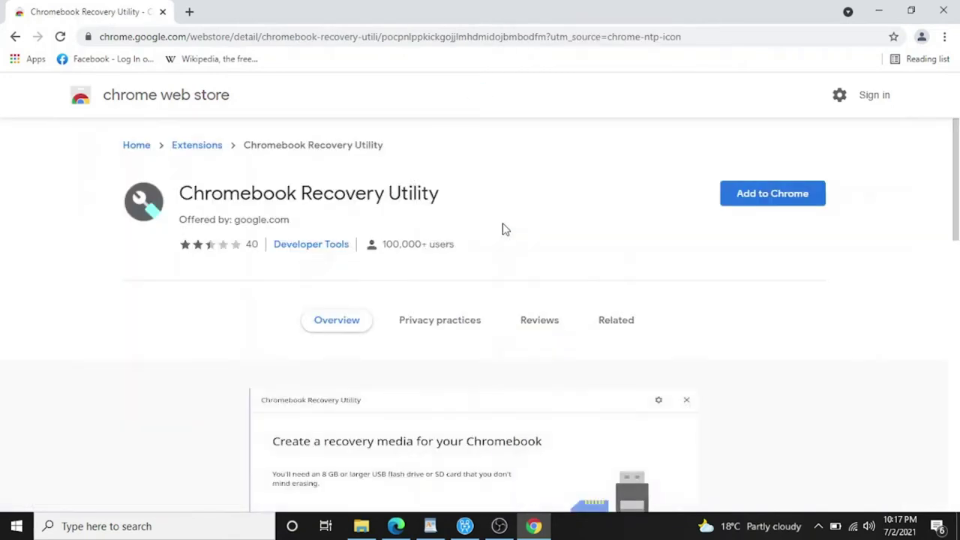
Add the Chromebook Recovery Utility extension to Chrome and launch it
click(733, 197)
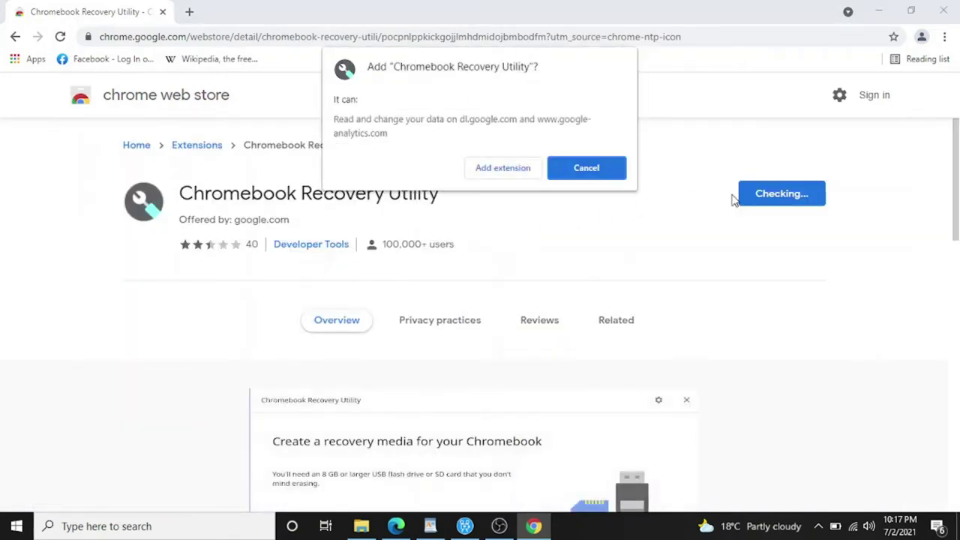
click(501, 171)
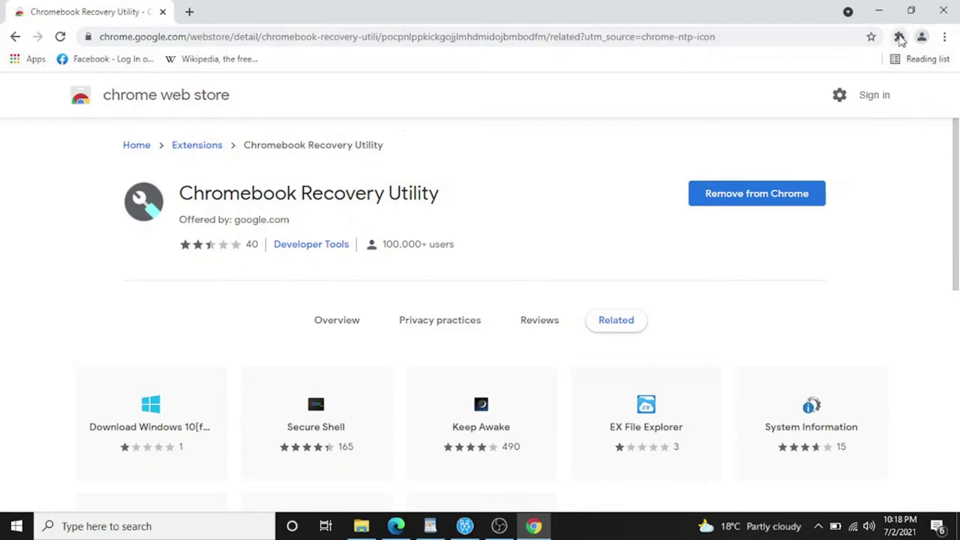
click(900, 37)
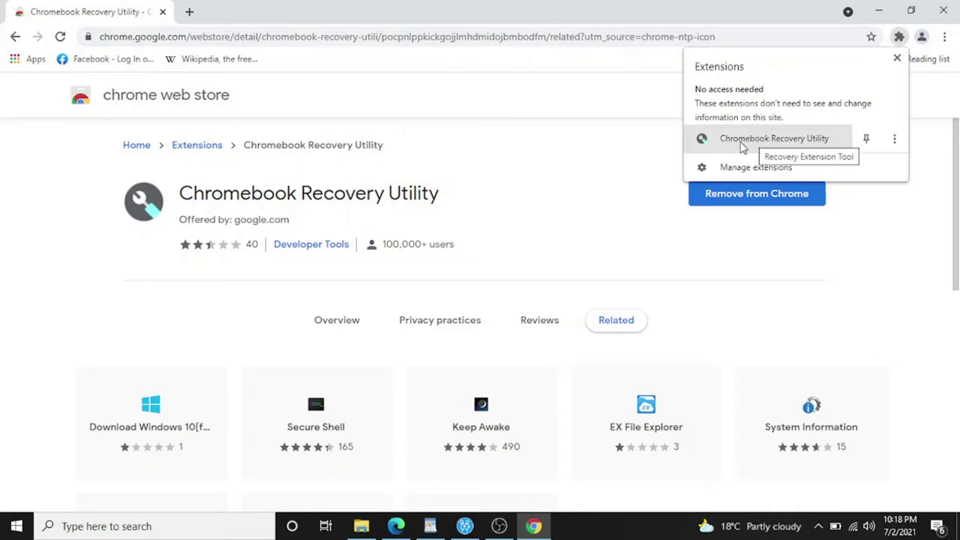
click(742, 147)
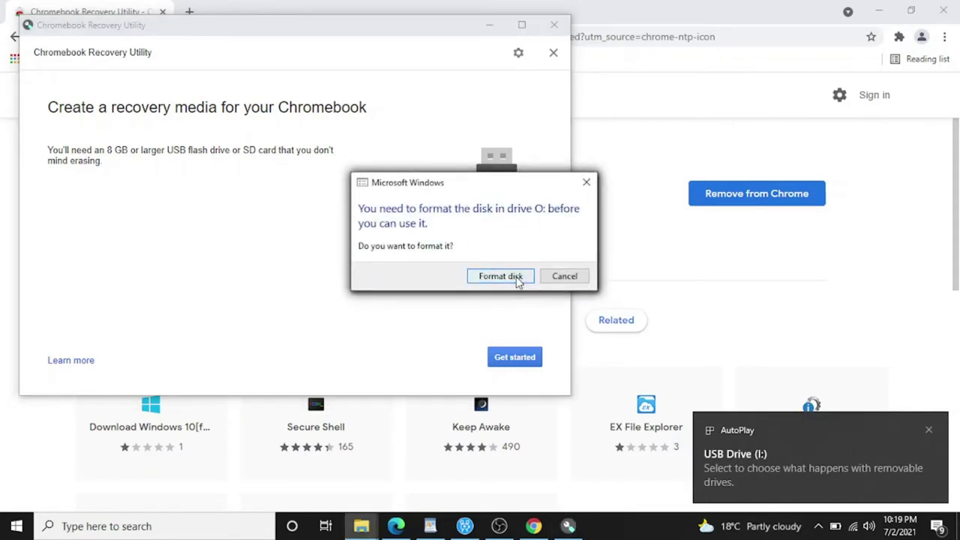
Quick-format USB drive P: with the default FAT file system and 4096-byte allocation unit, dismissing the other disk format prompts
click(517, 279)
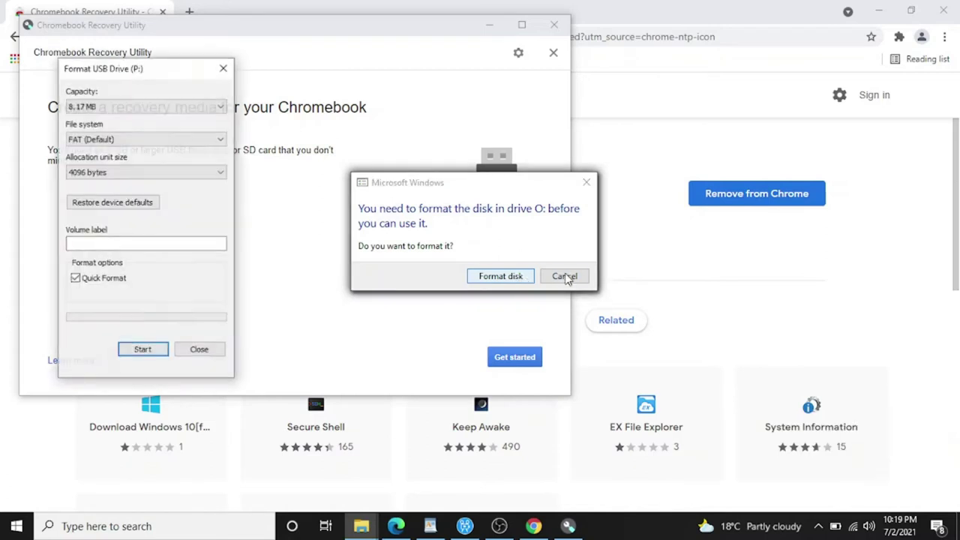
click(155, 353)
click(509, 263)
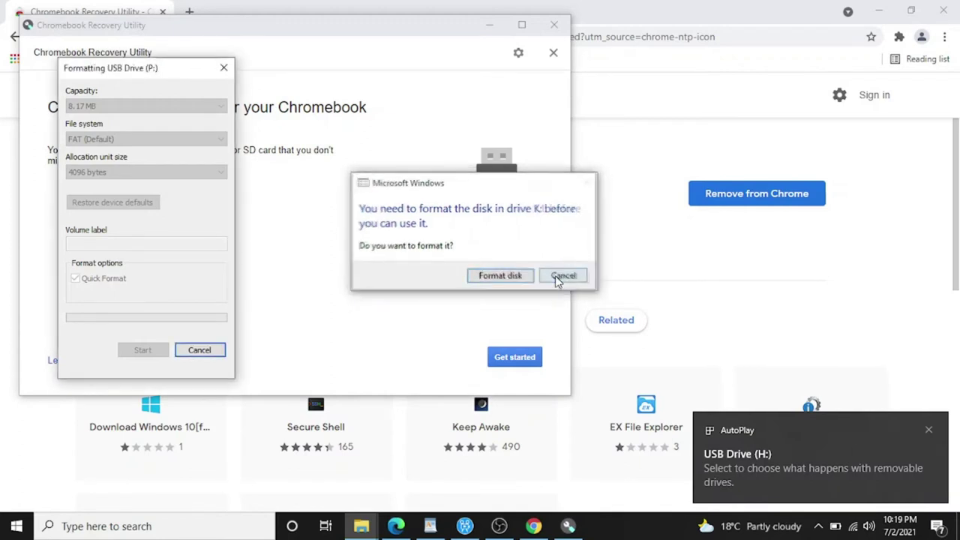
click(557, 278)
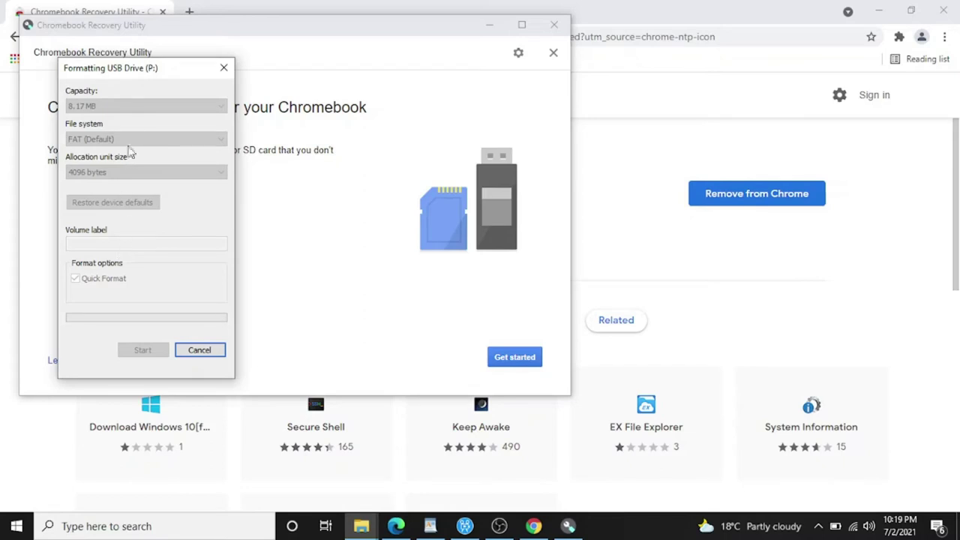
drag(125, 77, 342, 71)
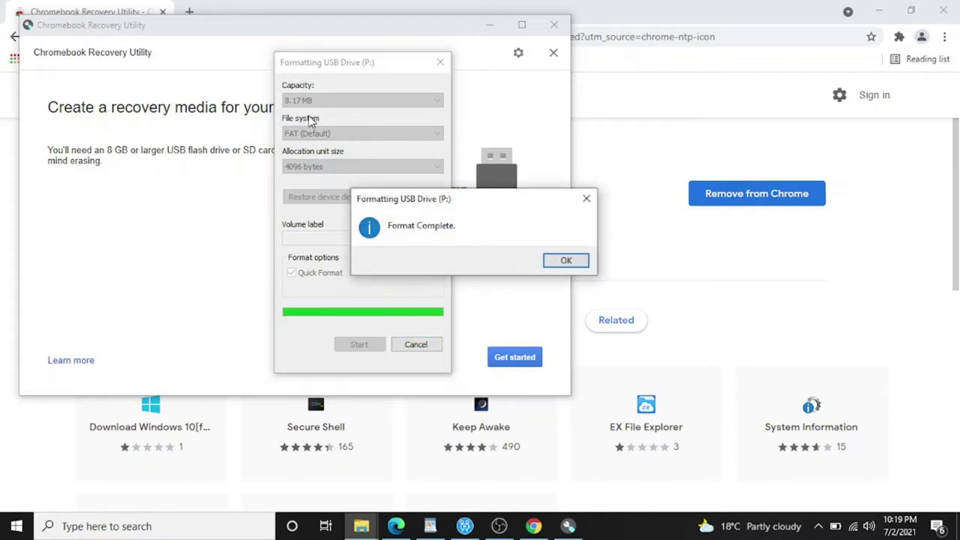
click(565, 262)
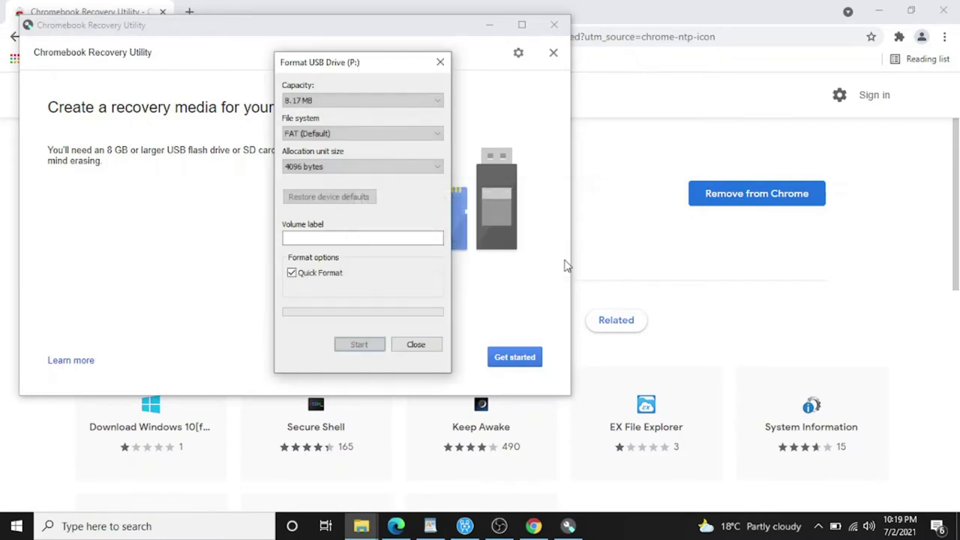
click(414, 347)
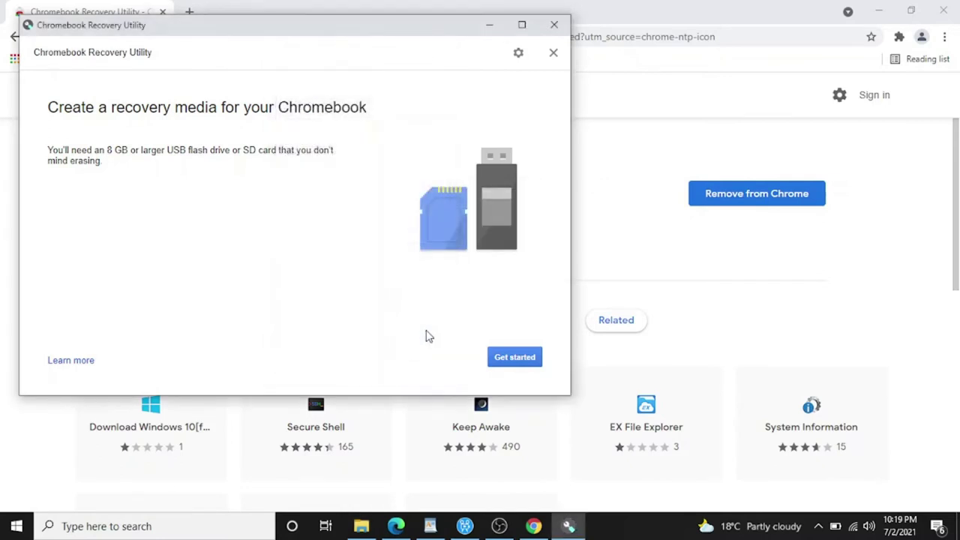
Start creating the recovery media and identify the Chromebook by model number ENGUARDE E5A-L9I-U6E-X3A-A62
click(515, 357)
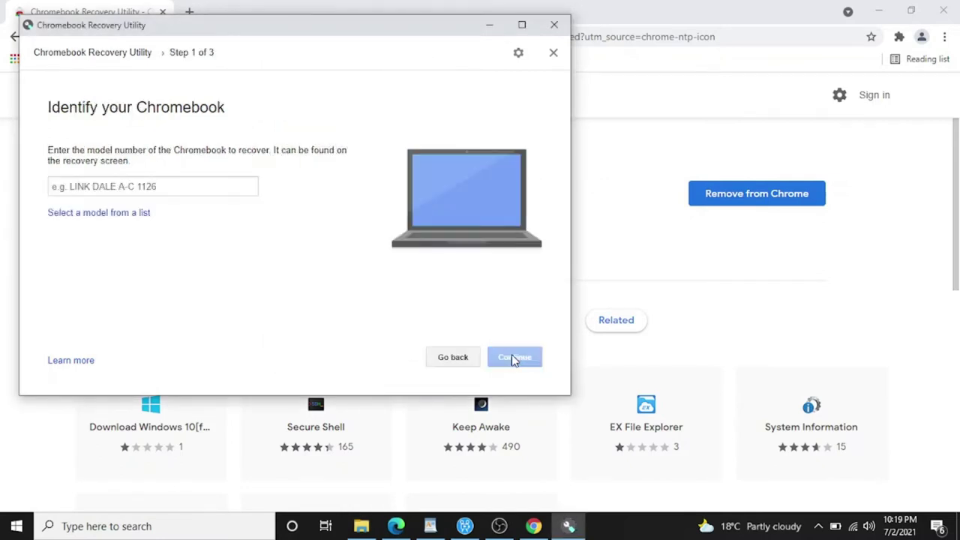
click(149, 185)
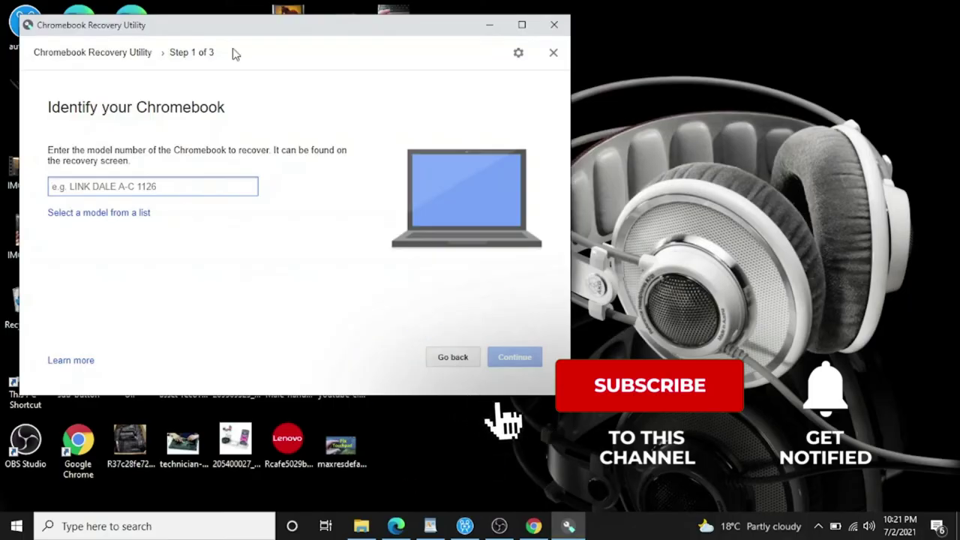
drag(230, 29, 293, 98)
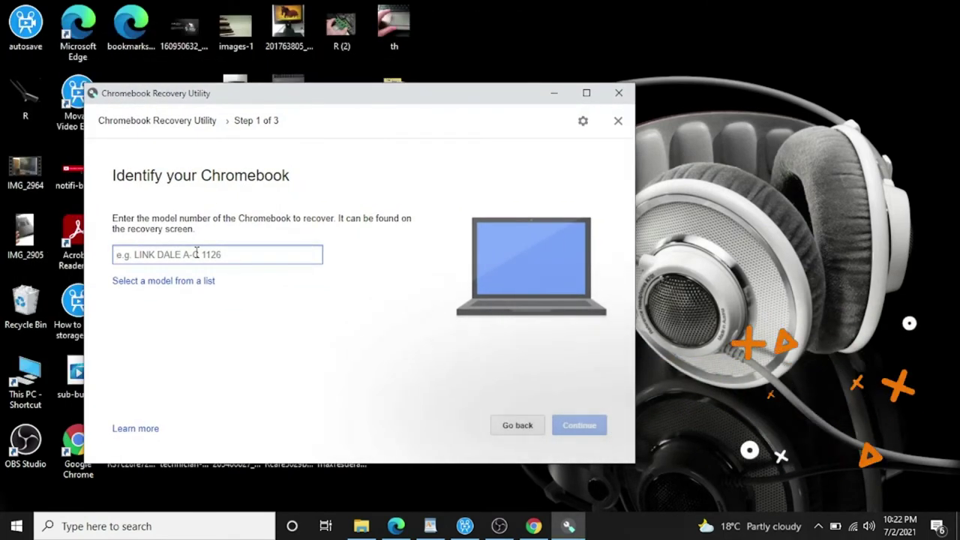
text(EN)
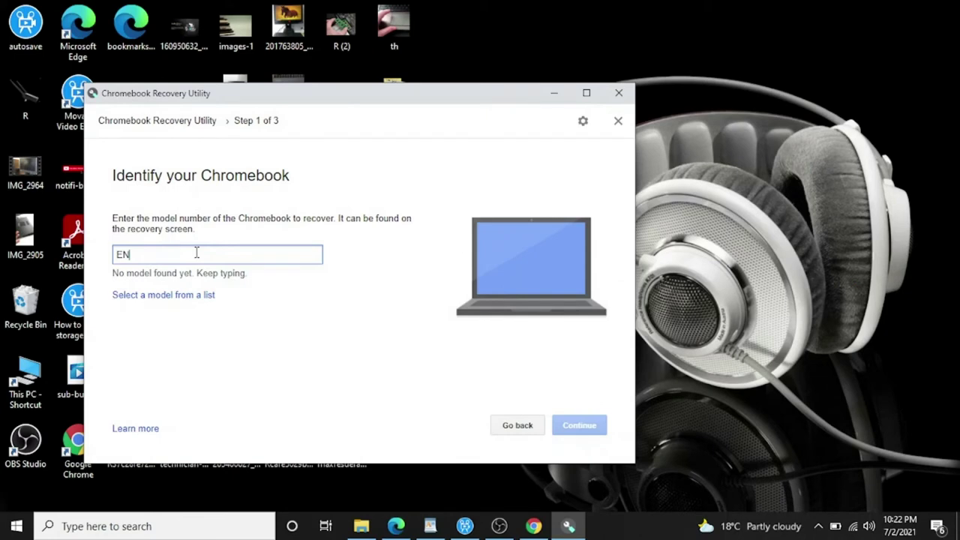
text(GURA)
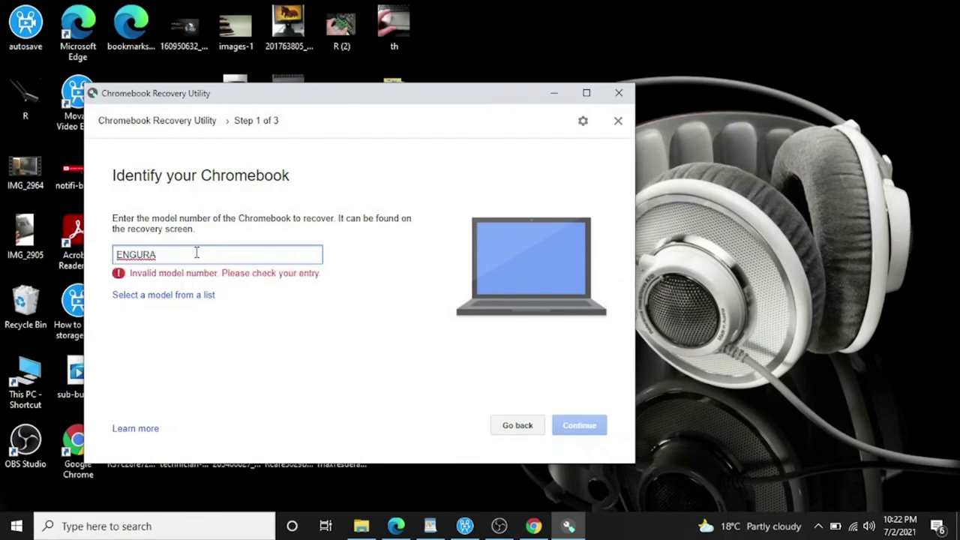
key(BackSpace)
key(BackSpace)
text(ARGE)
key(BackSpace)
key(BackSpace)
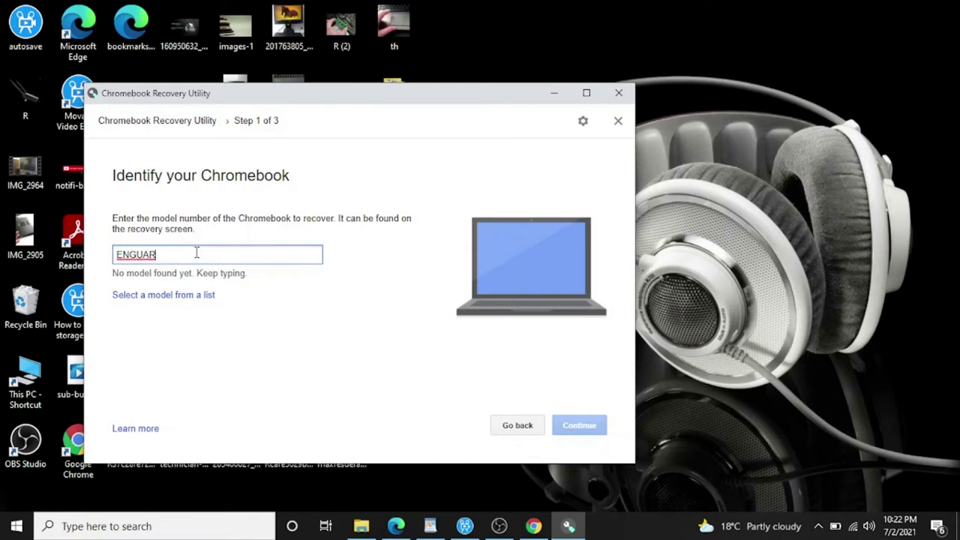
text(DE E5A-L91)
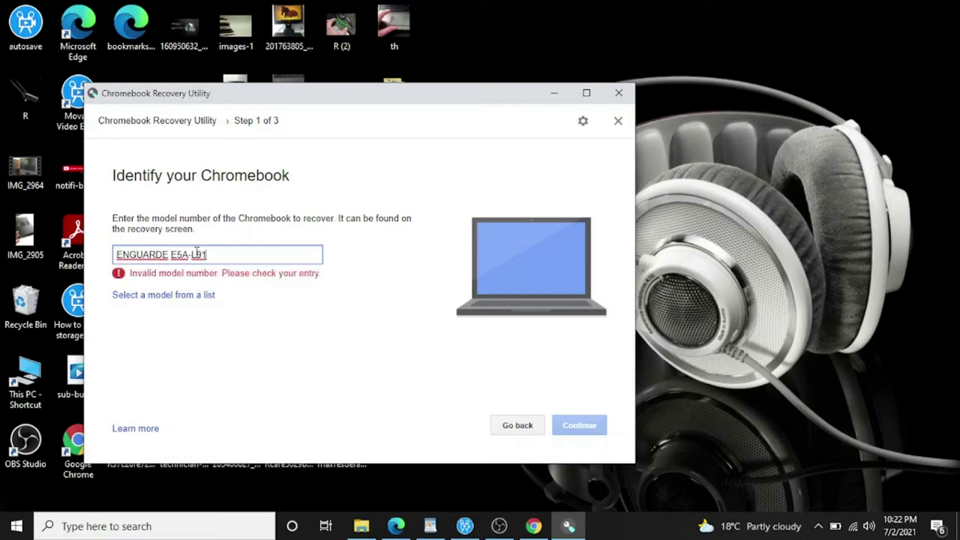
key(BackSpace)
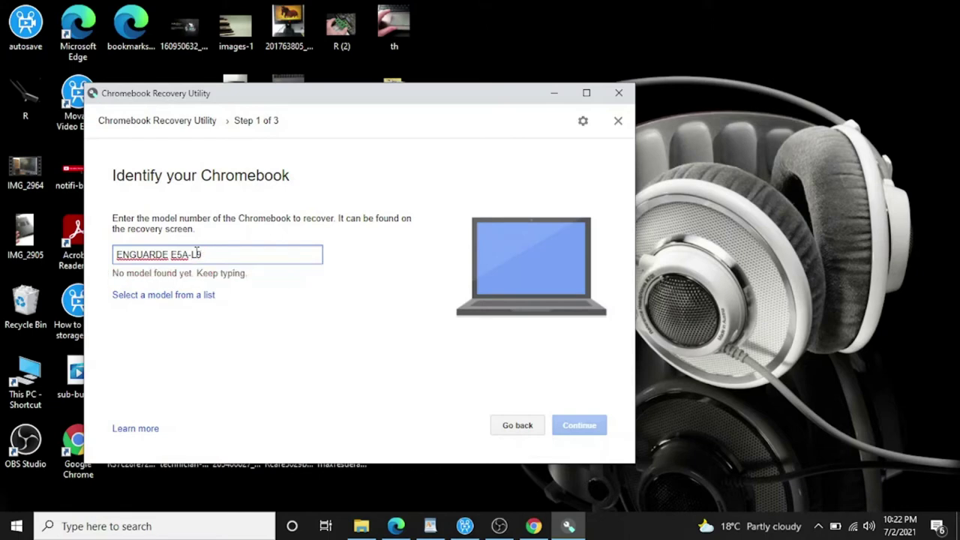
text(I-U6E)
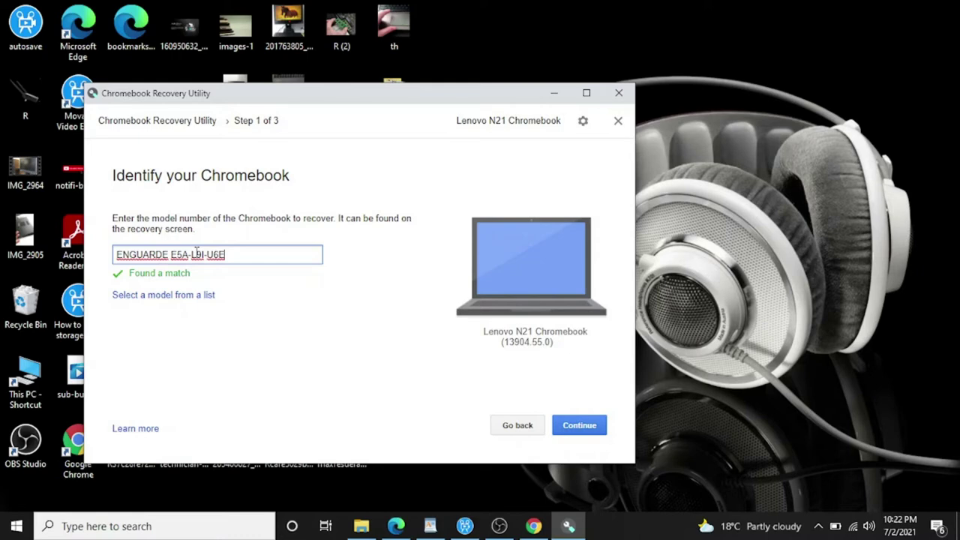
text(-)
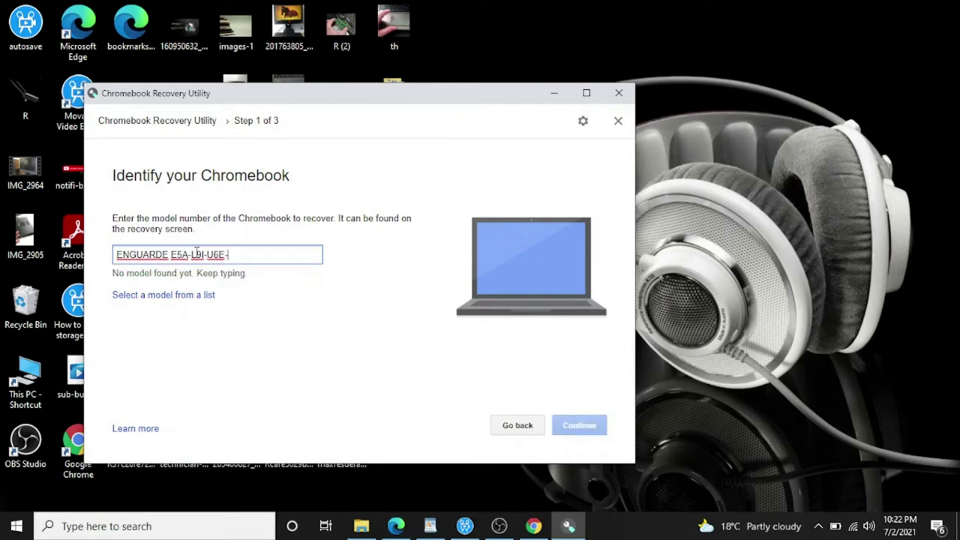
text(X3A-A62)
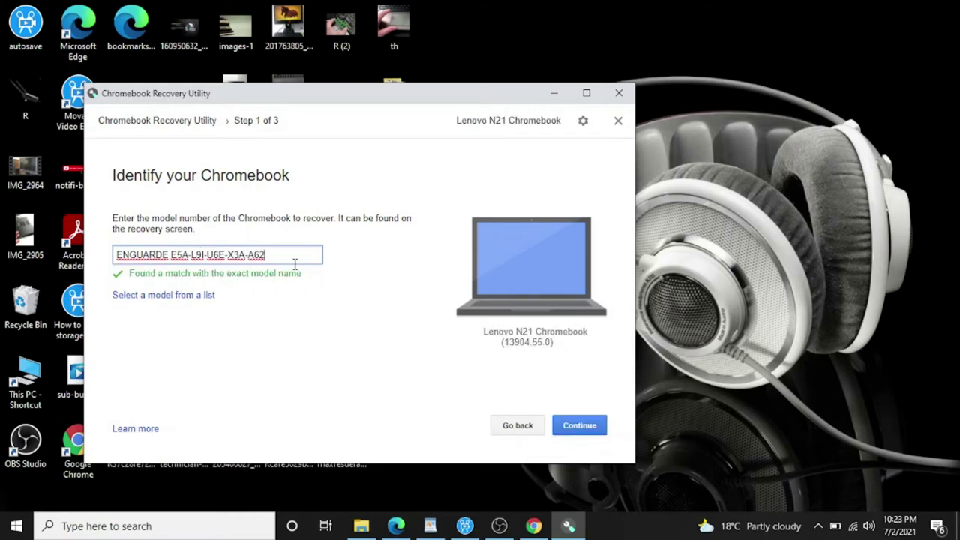
click(582, 422)
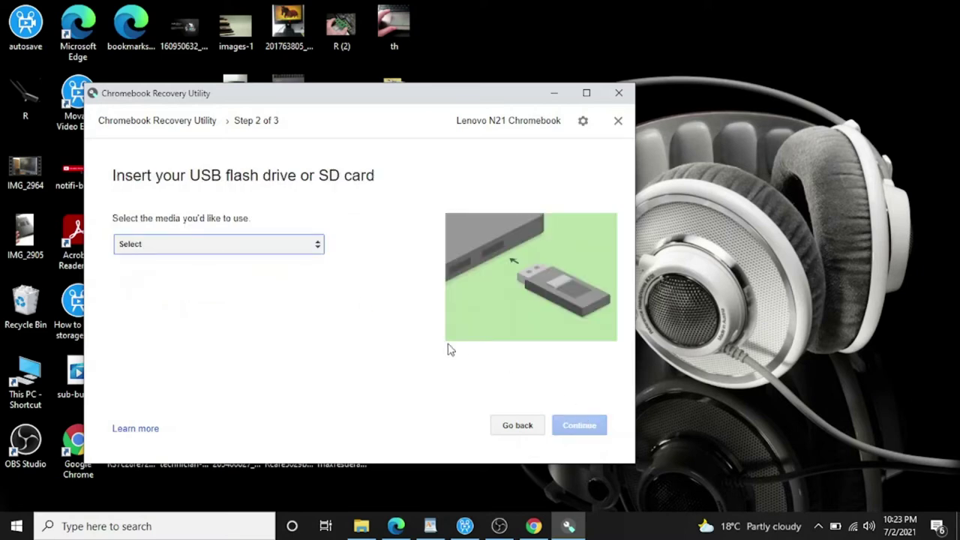
Select the Verbatim STORE N FLIP - 28.8 GB drive as the recovery media and start creating the recovery image
click(315, 247)
click(282, 249)
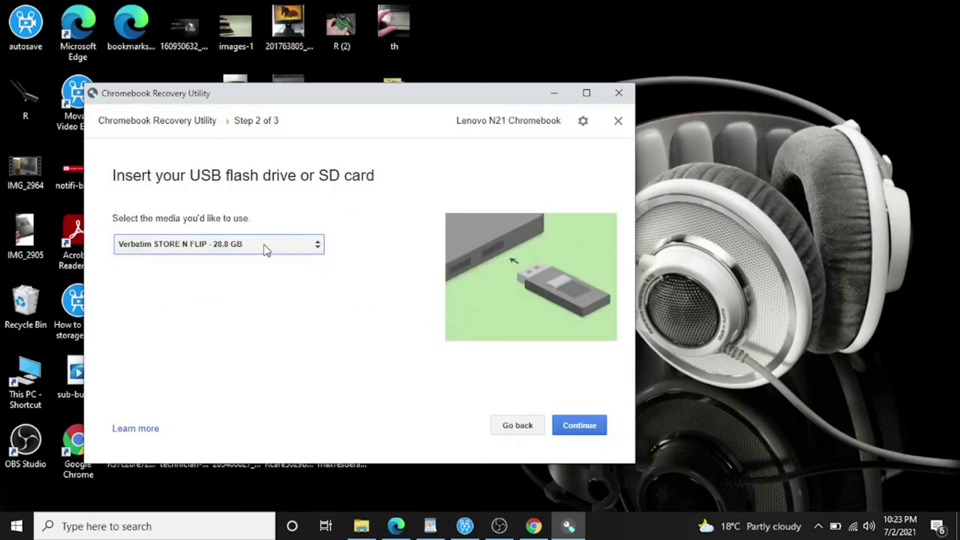
click(575, 426)
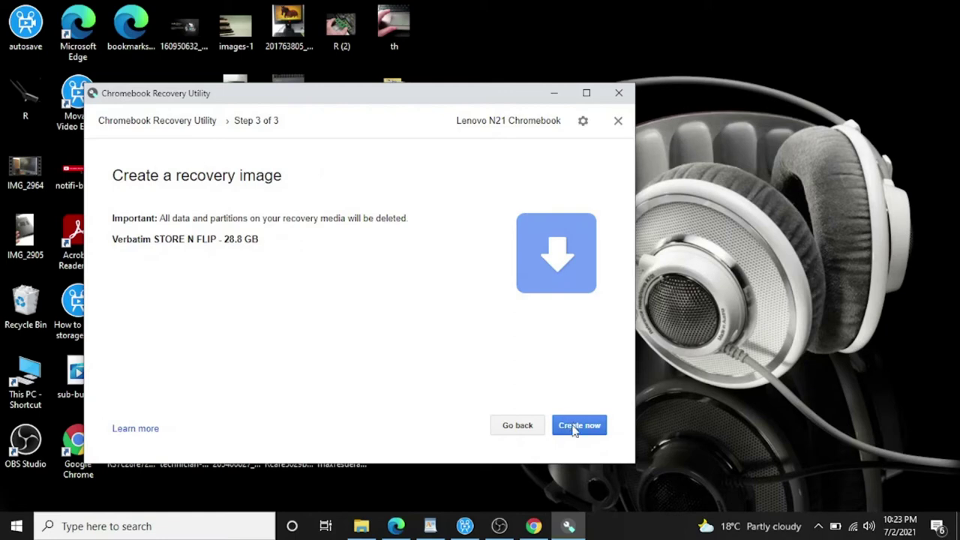
click(578, 425)
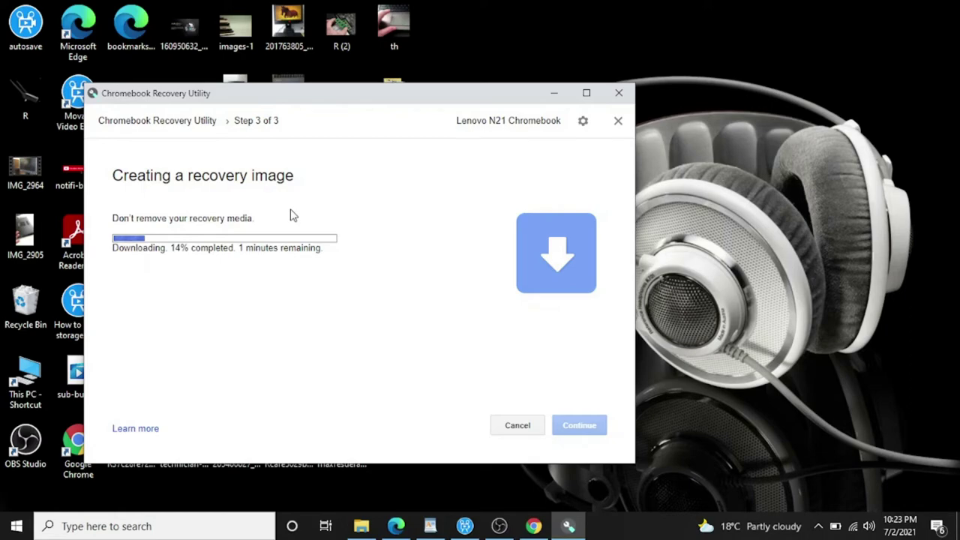
click(506, 528)
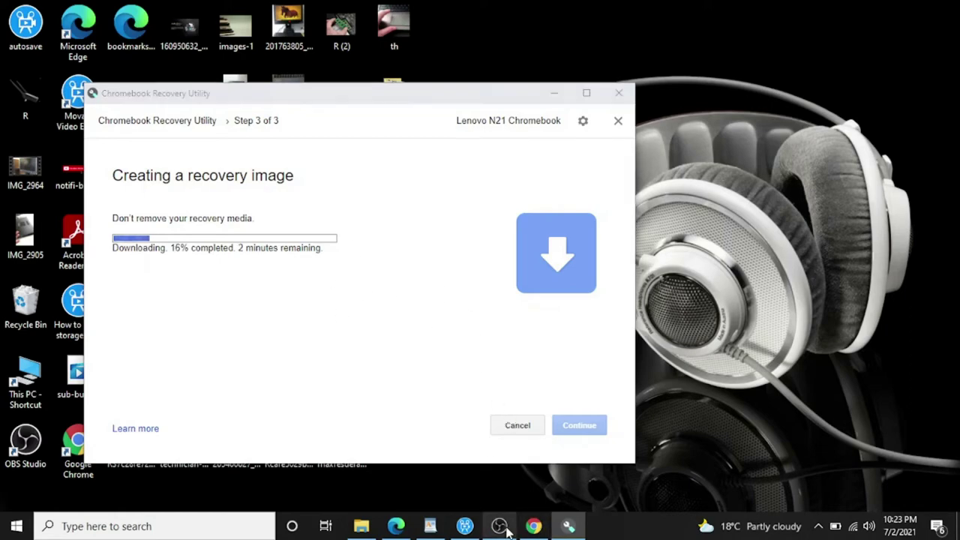